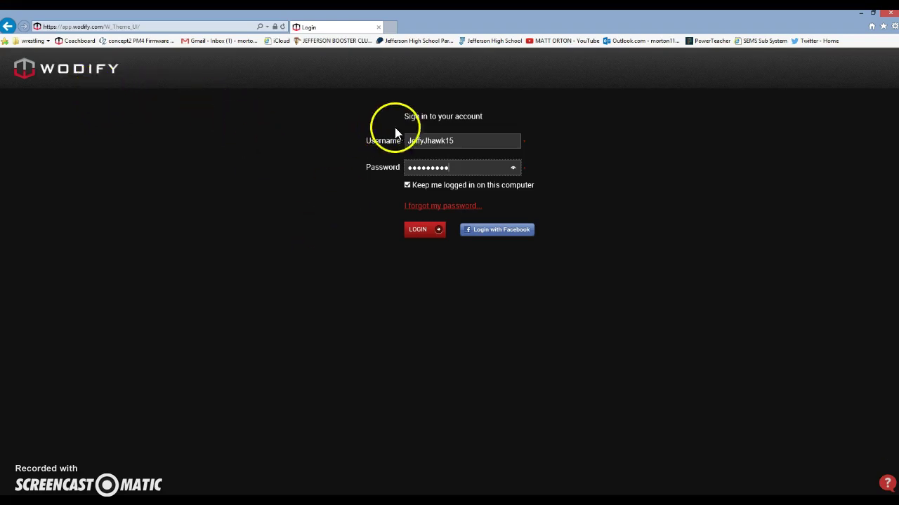
# Sign in to Wodify with the username and password, keeping the login remembered.
pyautogui.click(425, 232)
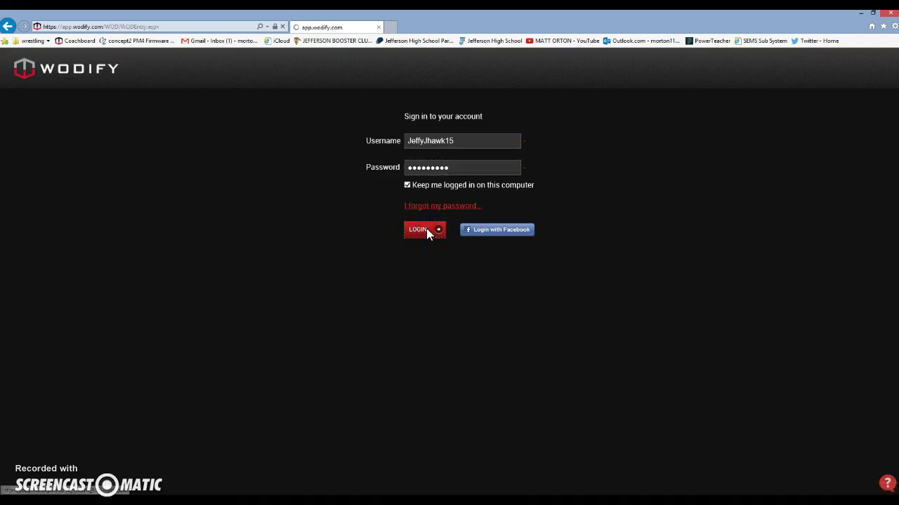
# Set the Coachboard to 08/21/2015 with the 02 Period Performance PE class.
pyautogui.click(98, 108)
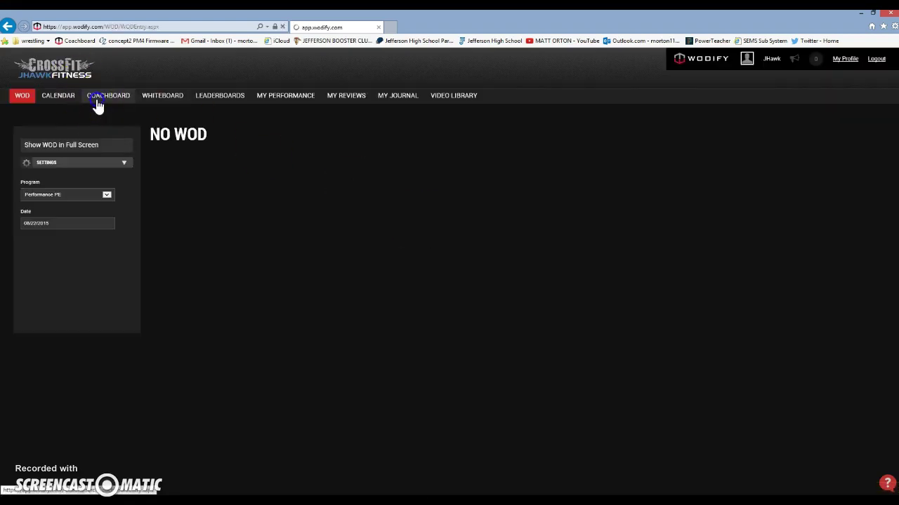
pyautogui.click(120, 160)
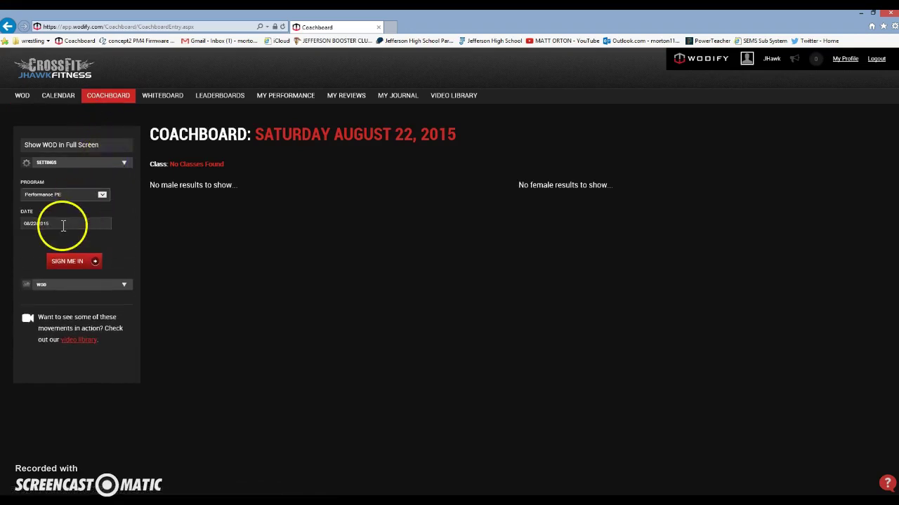
pyautogui.click(70, 224)
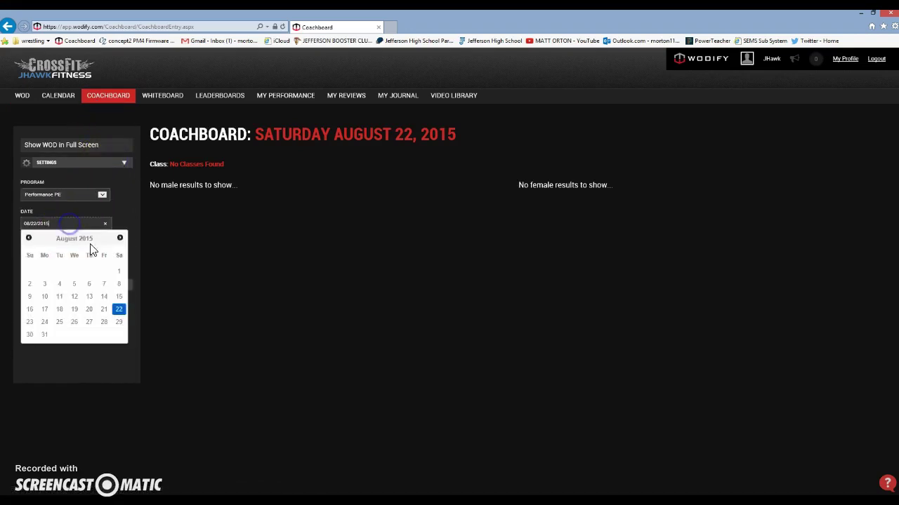
pyautogui.click(102, 309)
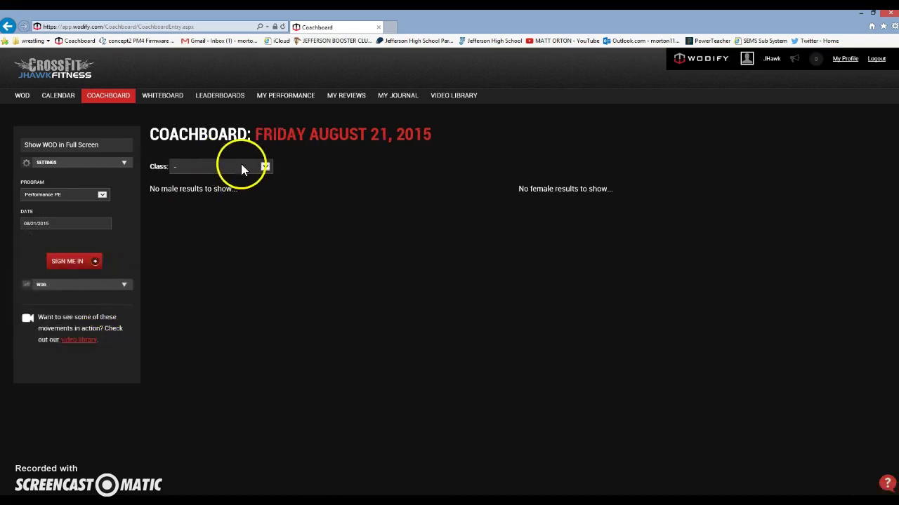
pyautogui.click(245, 166)
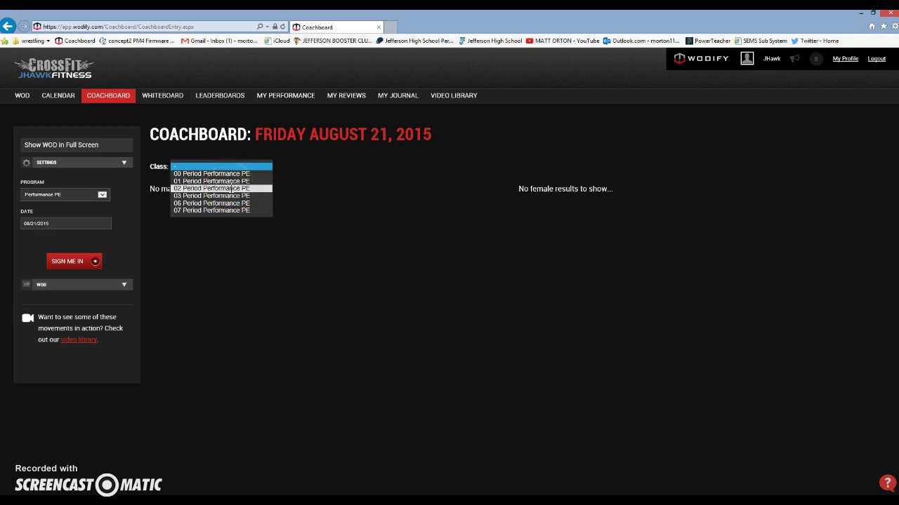
pyautogui.click(231, 188)
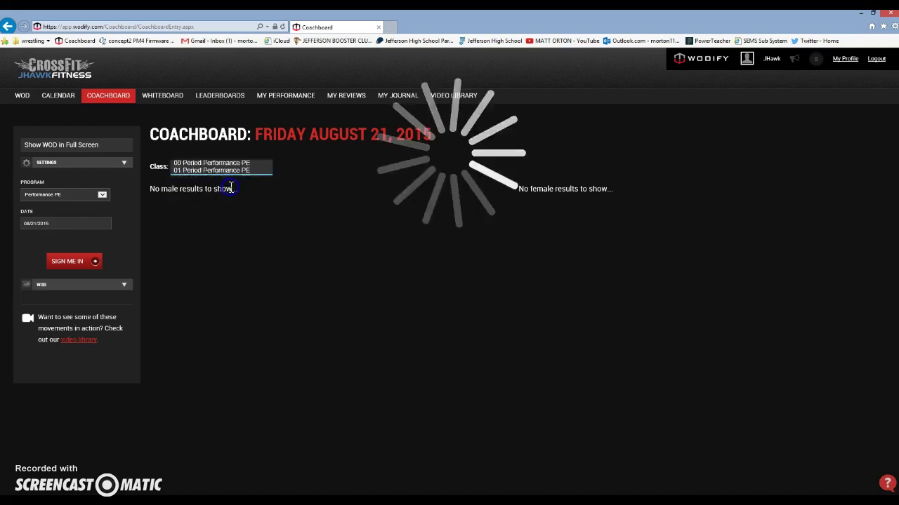
# Sign the athlete into the class and start adding a performance for them.
pyautogui.click(91, 264)
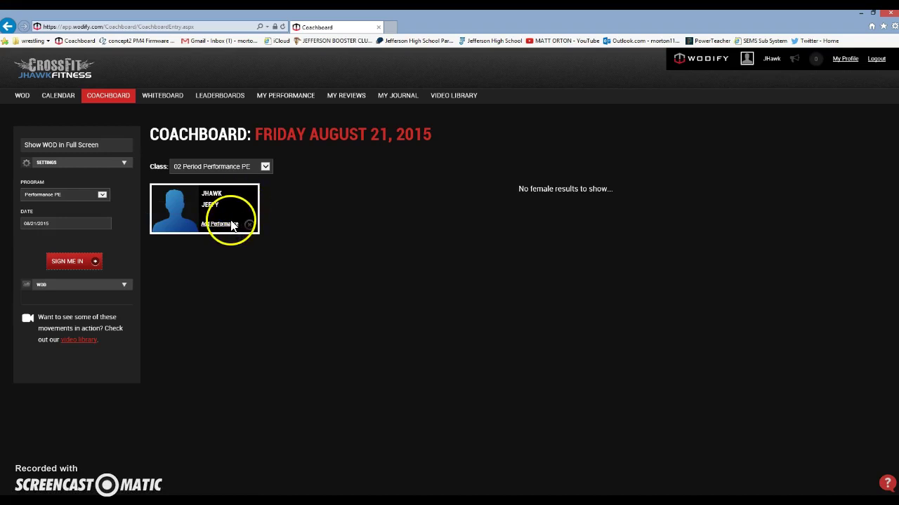
pyautogui.click(227, 225)
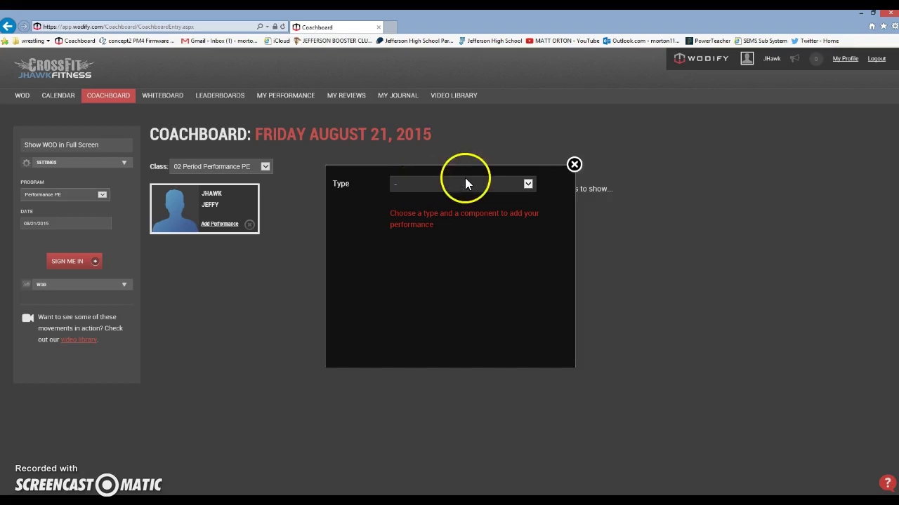
# Add a Metcon performance with the 5k Row component to the athlete.
pyautogui.click(528, 184)
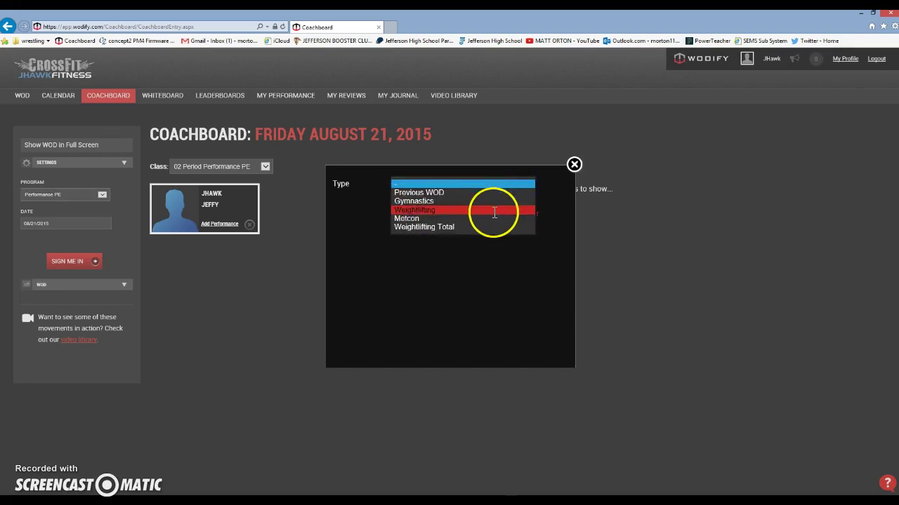
pyautogui.click(419, 219)
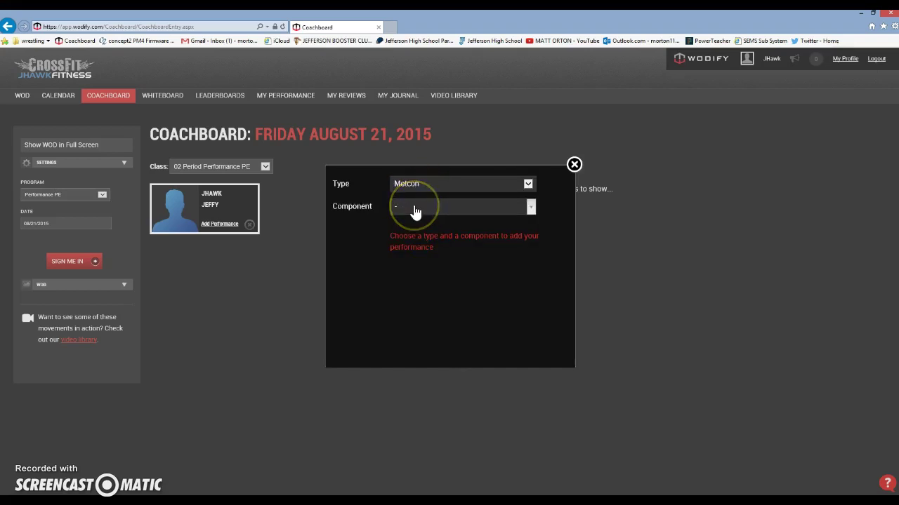
pyautogui.click(414, 208)
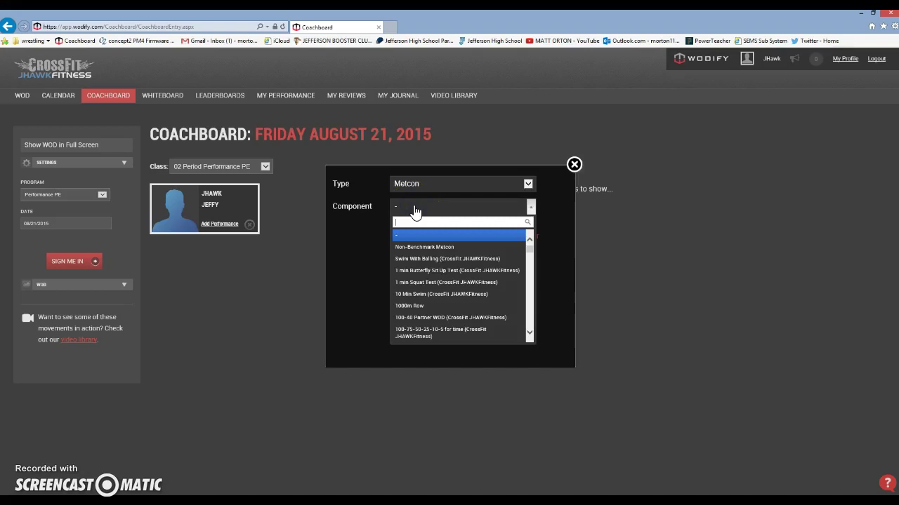
pyautogui.write('5k')
pyautogui.moveTo(415, 211); pyautogui.dragTo(415, 242)
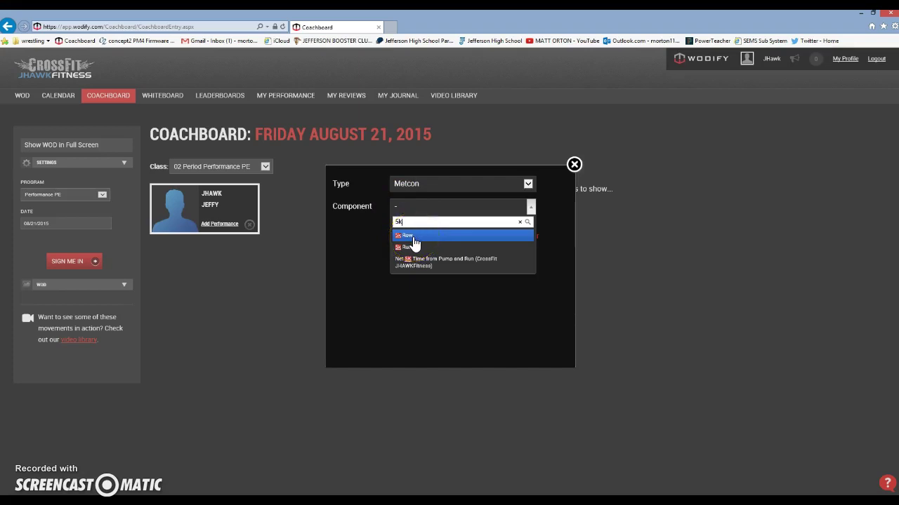
pyautogui.click(412, 235)
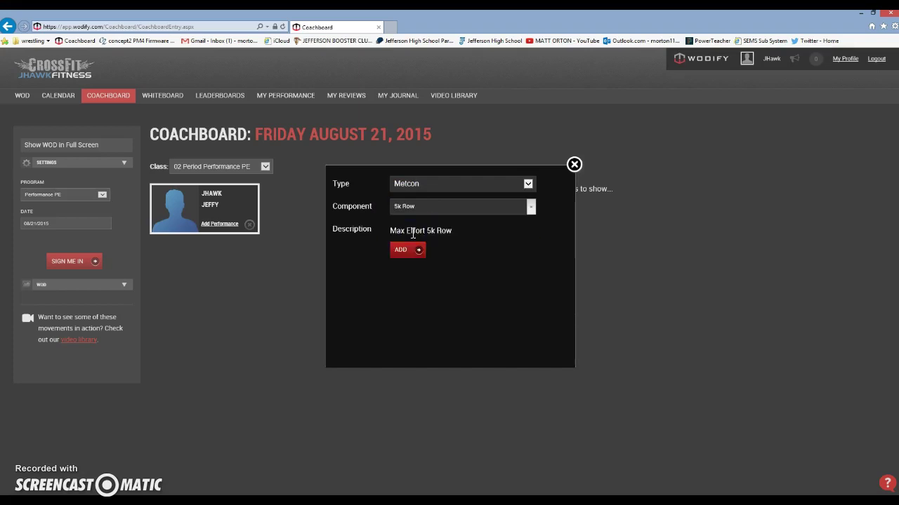
pyautogui.click(401, 251)
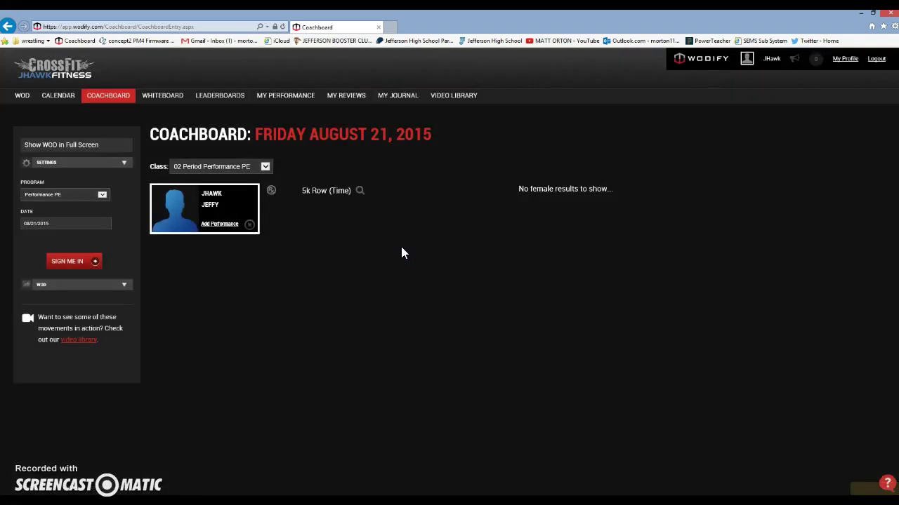
# Enter a 5k Row time of 20 minutes 32 seconds and mark it Rx.
pyautogui.click(354, 219)
pyautogui.click(330, 200)
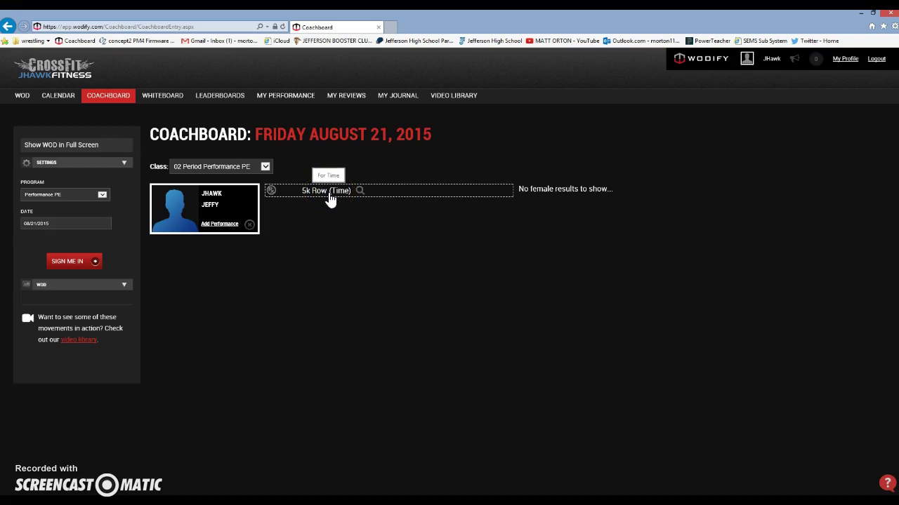
pyautogui.click(330, 199)
pyautogui.click(322, 239)
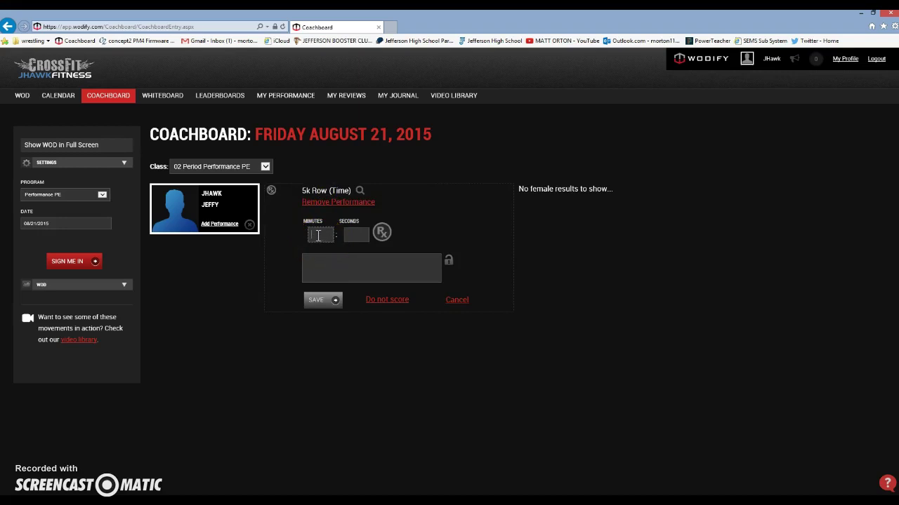
pyautogui.click(317, 236)
pyautogui.write('20')
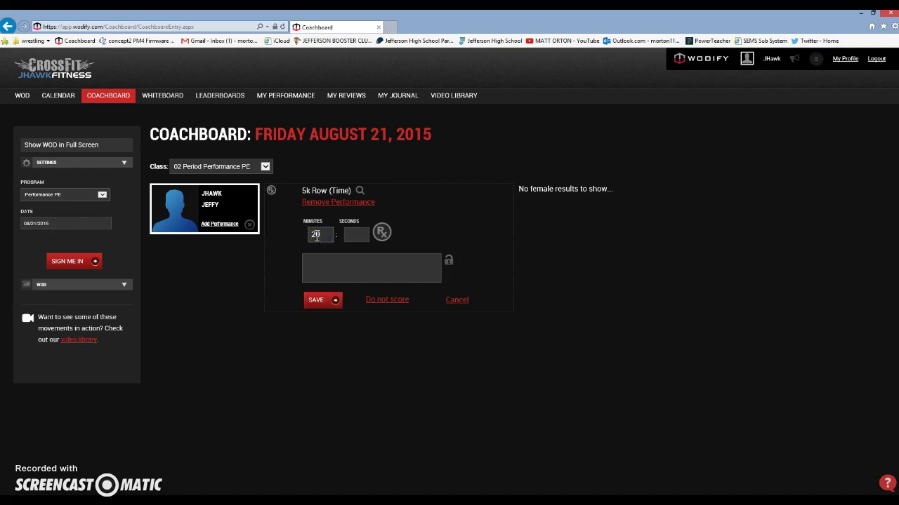
pyautogui.press('Tab')
pyautogui.write('32')
pyautogui.click(383, 234)
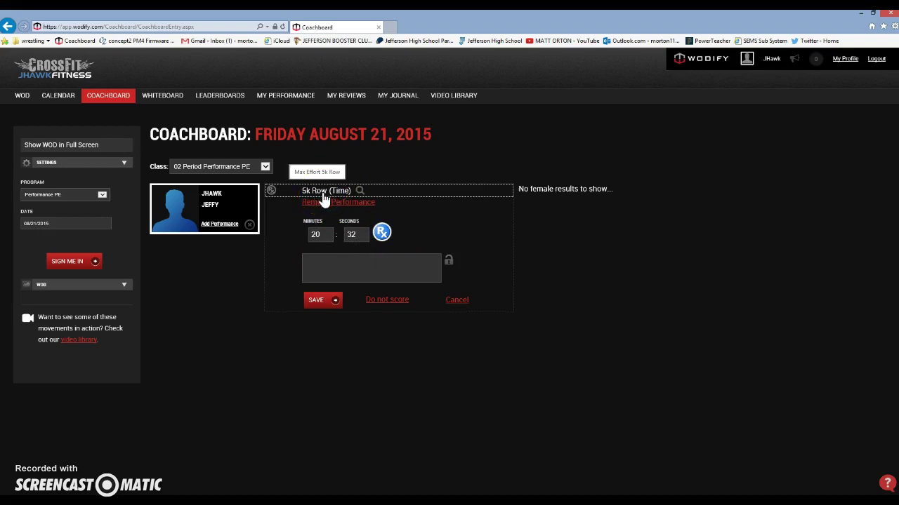
# Add the code note to the 5k Row result and save it as 20:32.
pyautogui.click(309, 263)
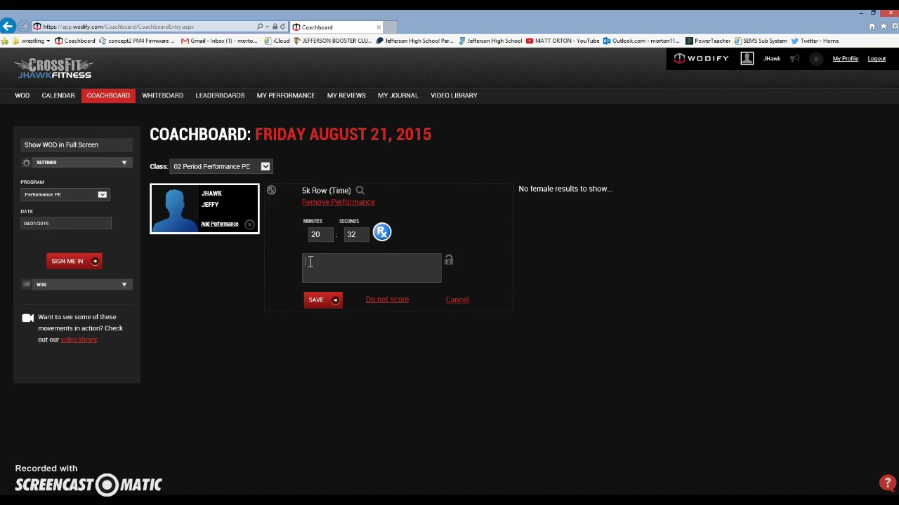
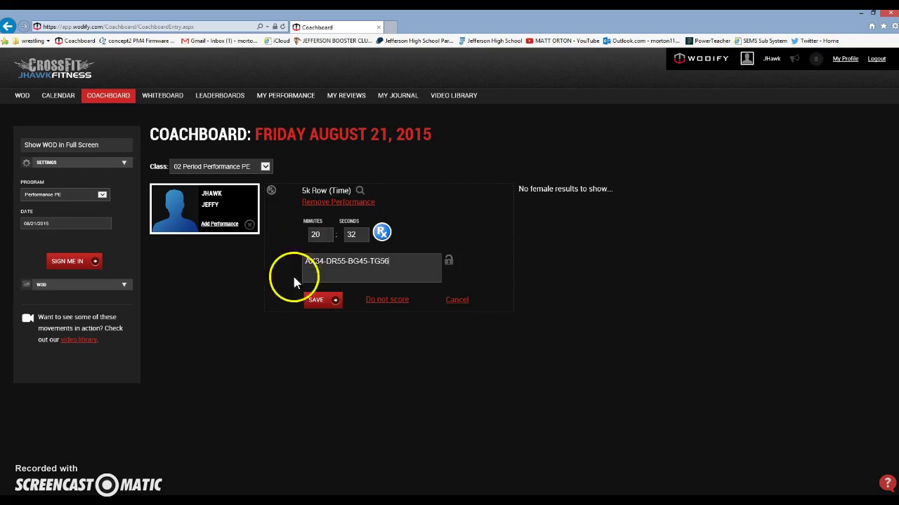
pyautogui.click(333, 303)
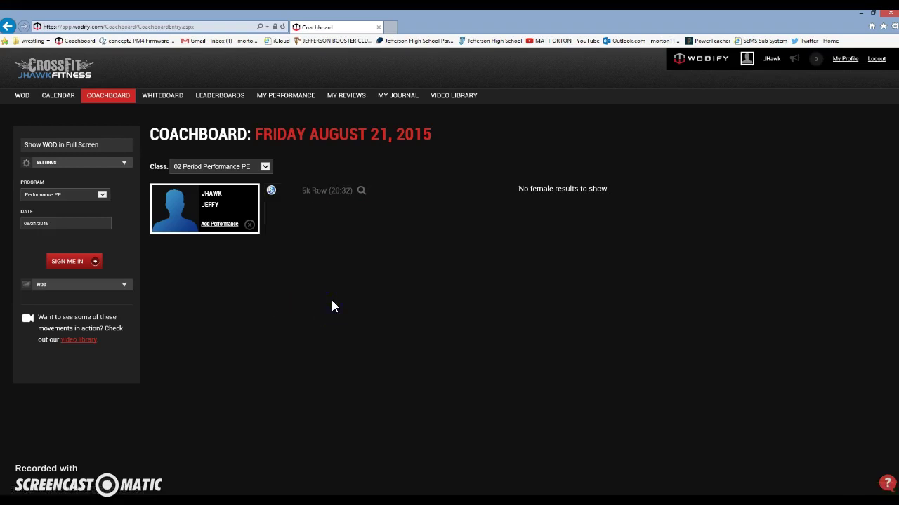
# Snip the athlete card showing the 5k Row (20:32) result.
pyautogui.click(331, 134)
pyautogui.click(327, 201)
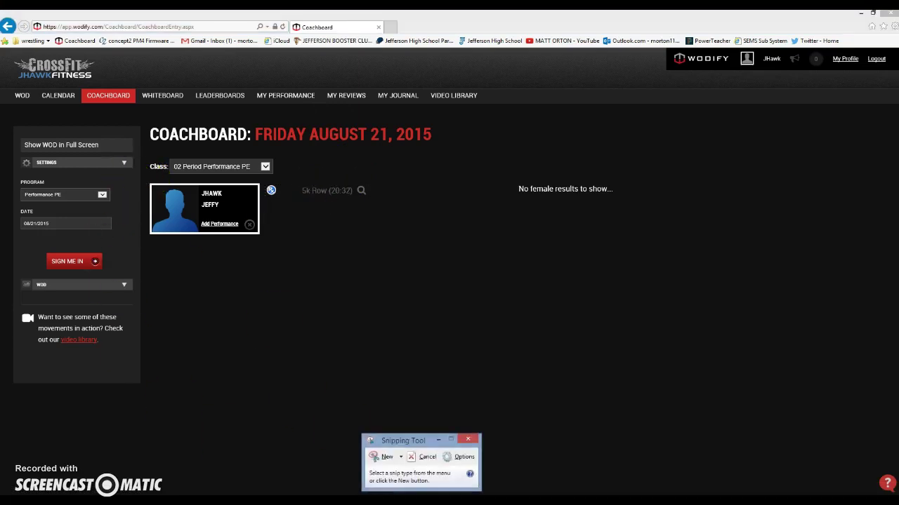
pyautogui.click(386, 459)
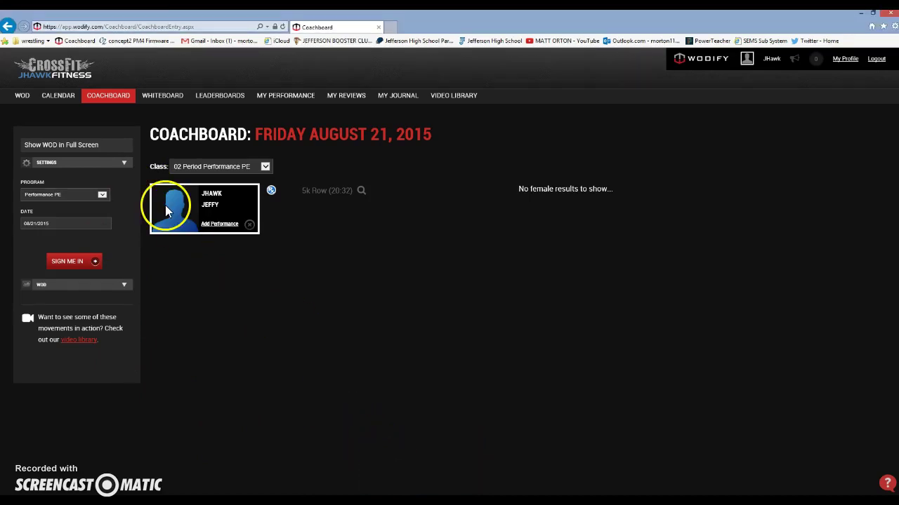
pyautogui.moveTo(142, 153); pyautogui.dragTo(503, 273)
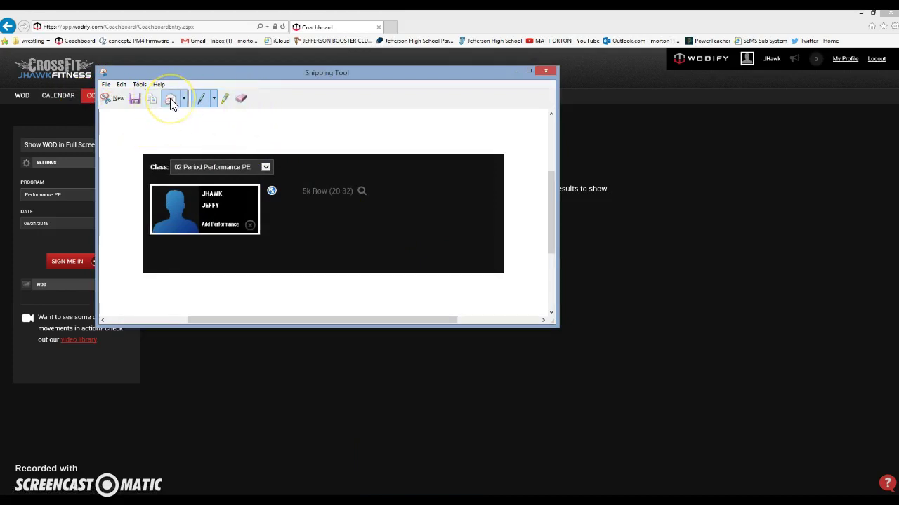
# Email the snip in a new Outlook message with the 'make up for 8/24/2015' note.
pyautogui.click(169, 98)
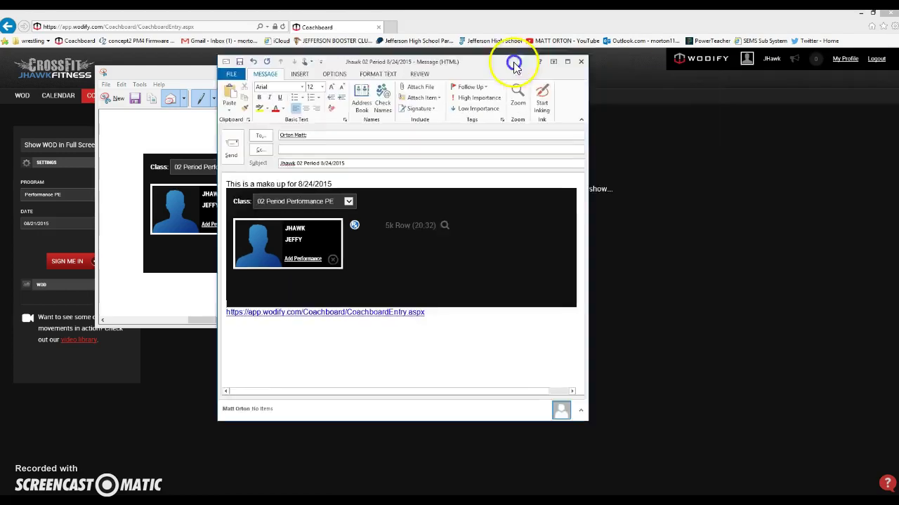
# Move the makeup message window down and to the right.
pyautogui.moveTo(512, 56); pyautogui.dragTo(585, 95)
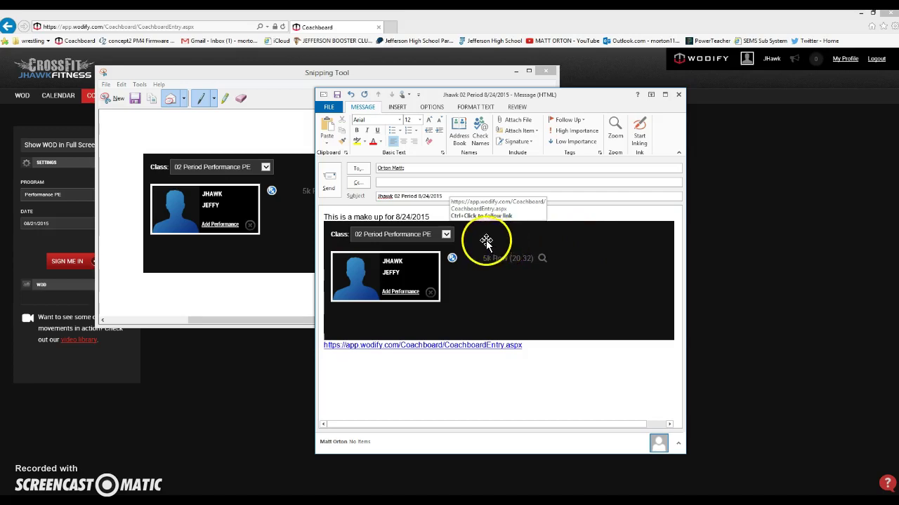
# Send the makeup email and close Snipping Tool without saving the snip.
pyautogui.click(328, 181)
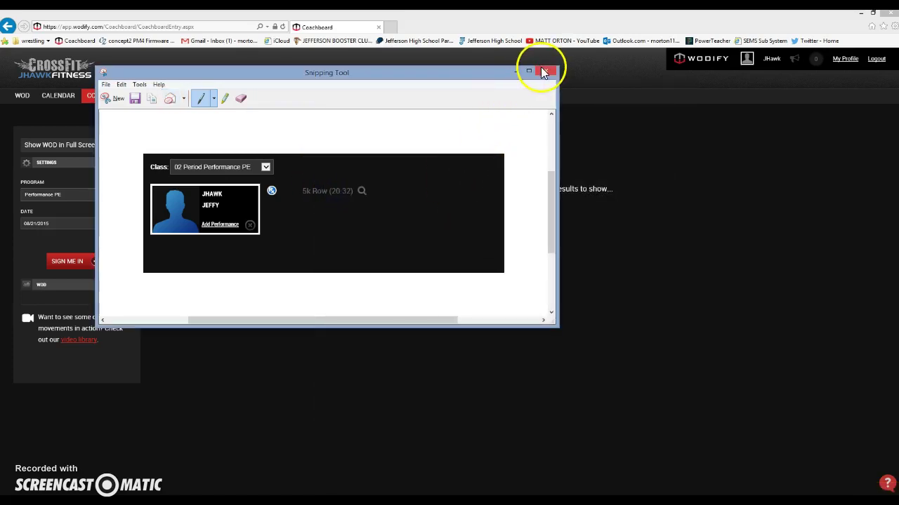
pyautogui.click(543, 71)
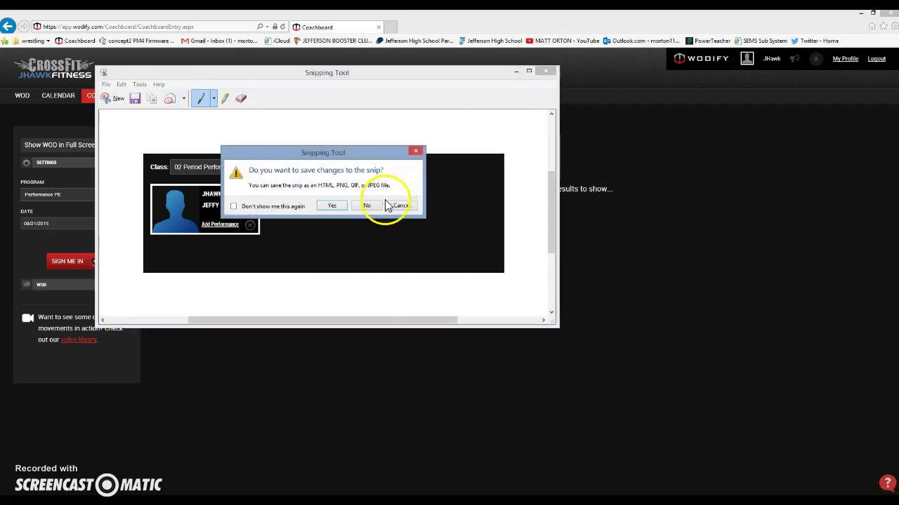
pyautogui.click(361, 205)
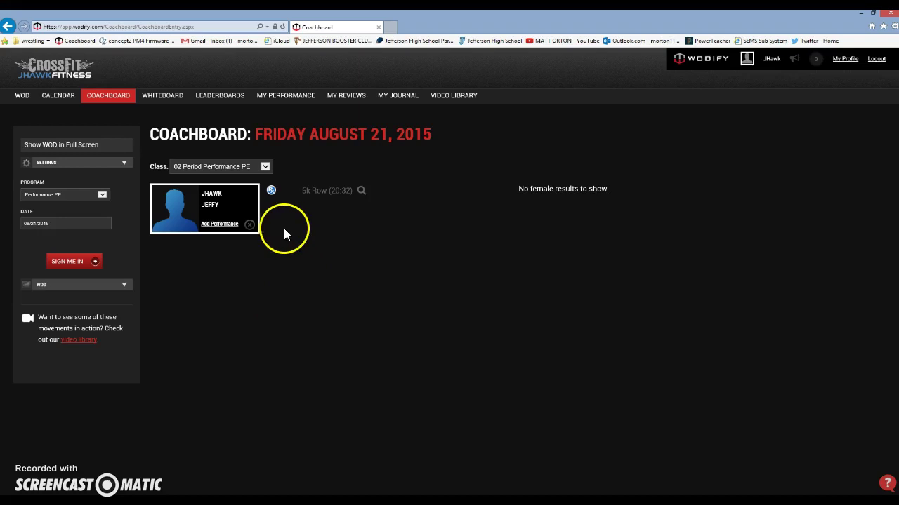
# Remove the athlete from the class and sign them back in.
pyautogui.click(249, 225)
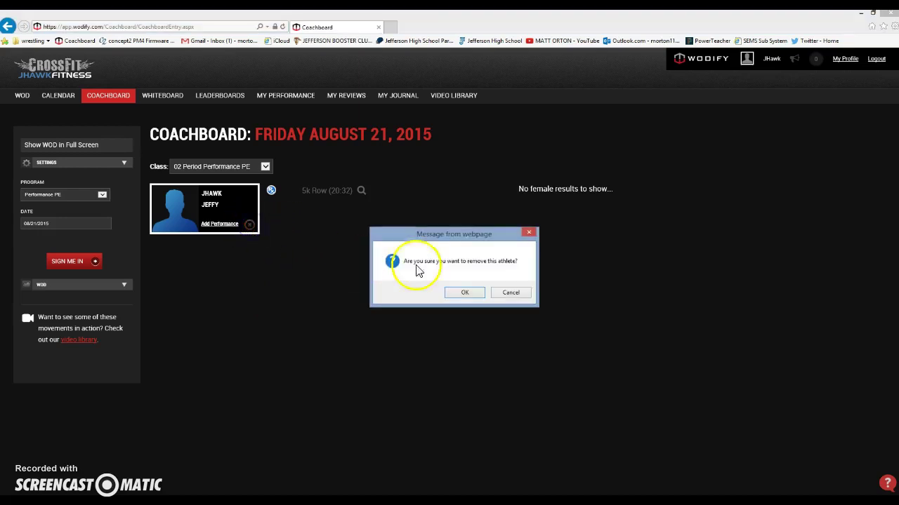
pyautogui.click(462, 292)
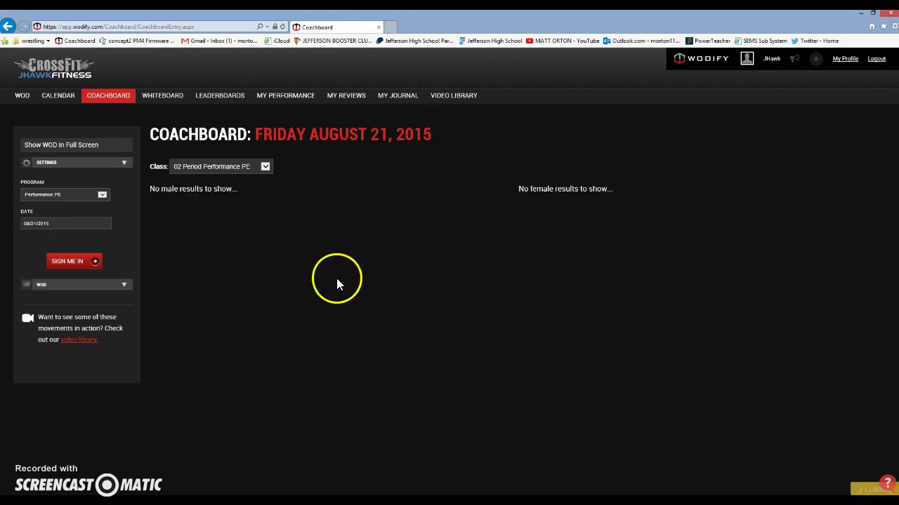
pyautogui.click(70, 262)
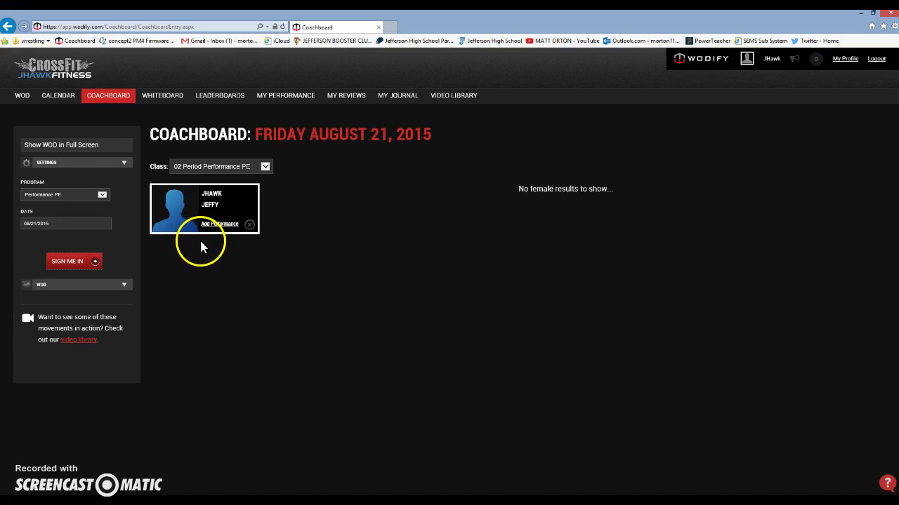
# Add a Metcon performance using the Filthy Fifty component to the athlete's card.
pyautogui.click(219, 225)
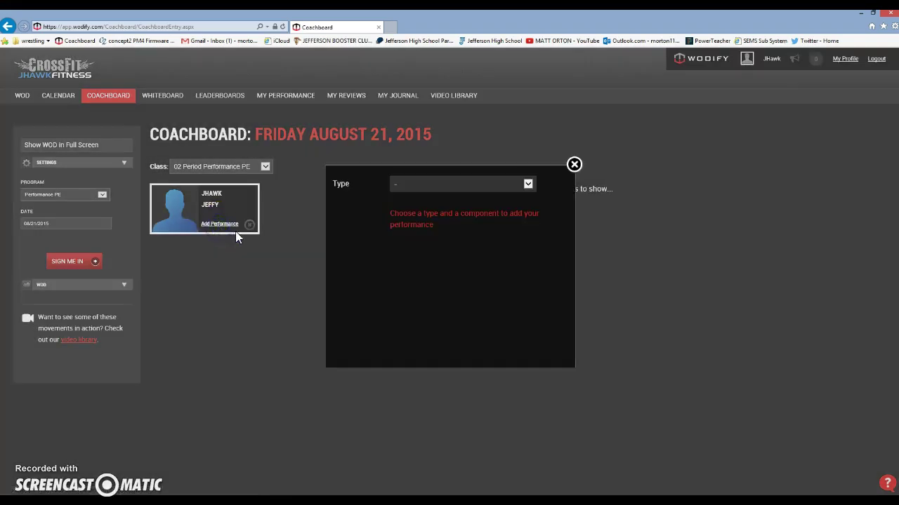
pyautogui.click(411, 184)
pyautogui.click(427, 219)
pyautogui.click(415, 207)
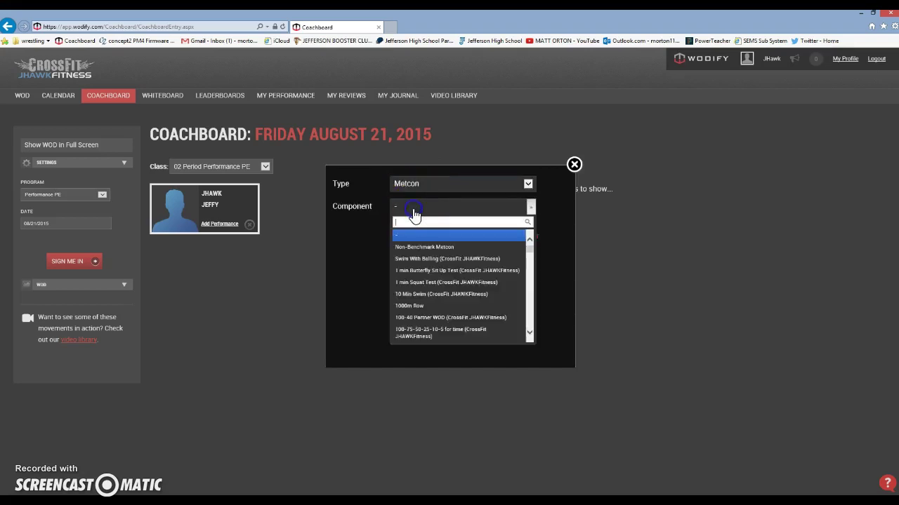
pyautogui.write('filthy')
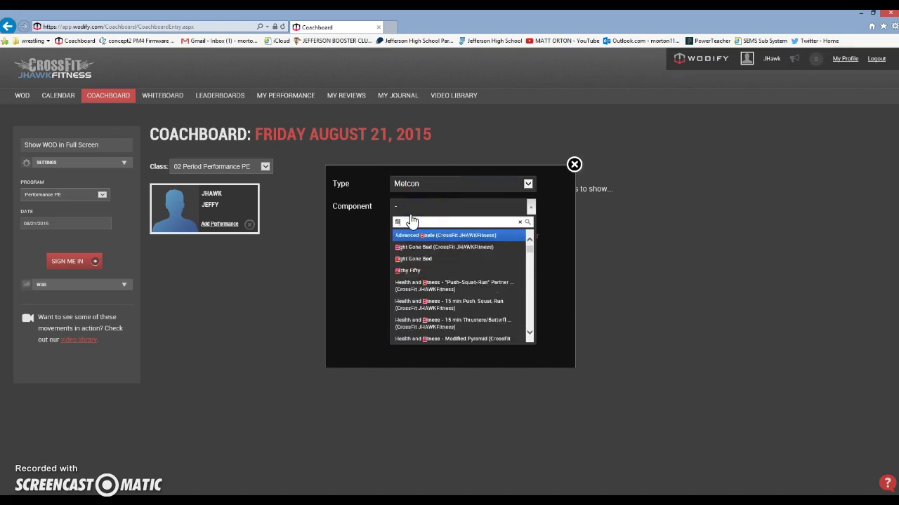
pyautogui.click(411, 236)
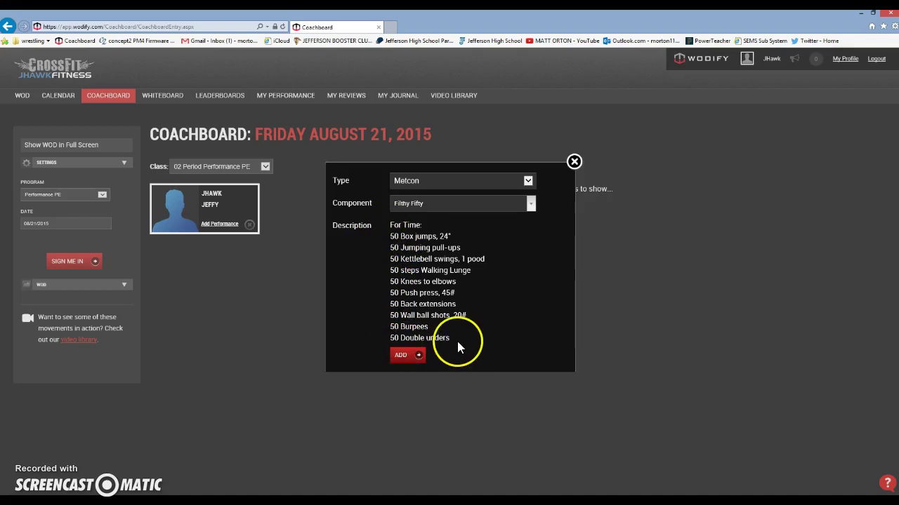
pyautogui.click(415, 358)
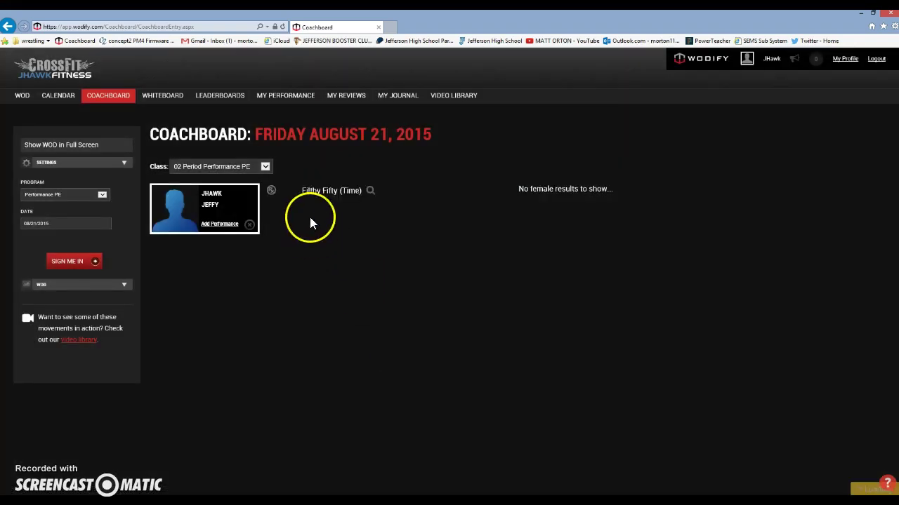
# Enter a Filthy Fifty time of 35 minutes 23 seconds.
pyautogui.click(324, 198)
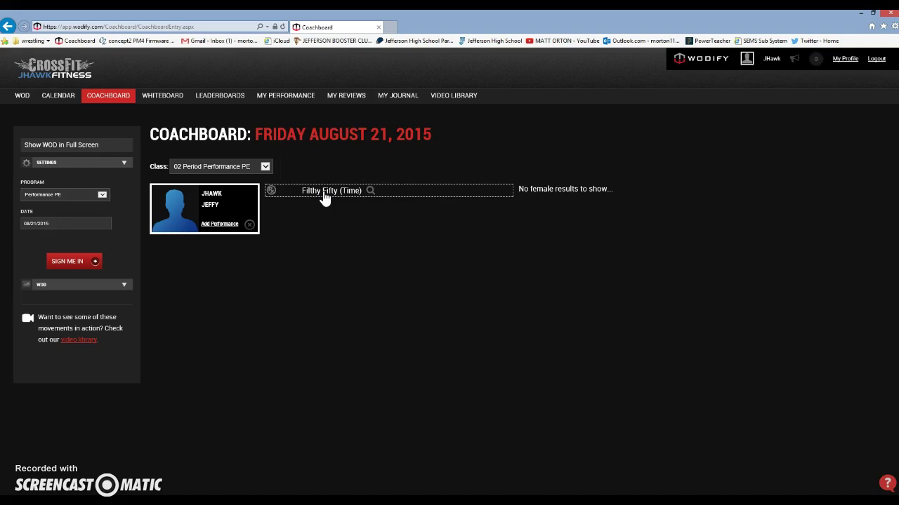
pyautogui.click(325, 198)
pyautogui.click(321, 235)
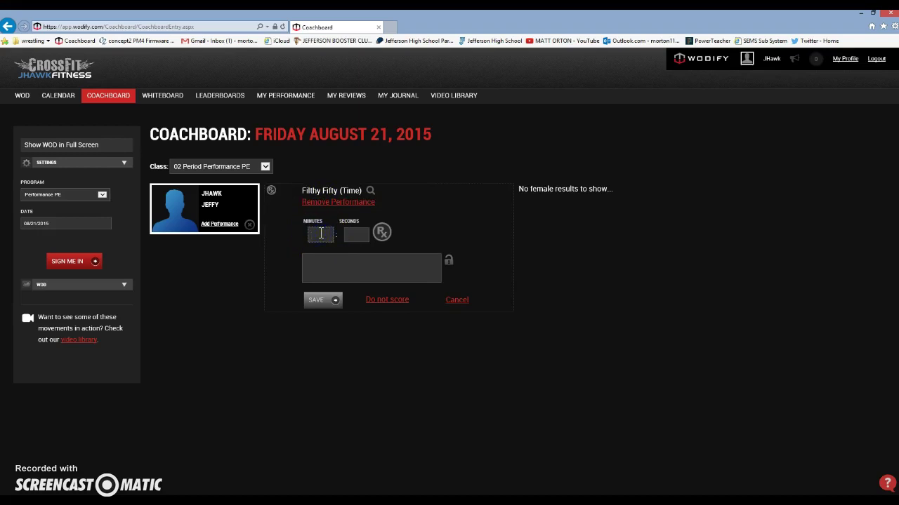
pyautogui.write('35')
pyautogui.press('Tab')
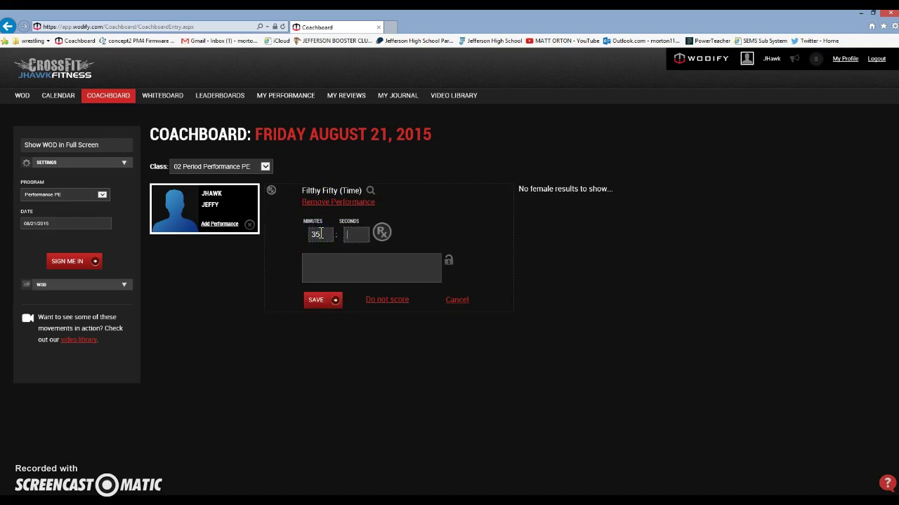
pyautogui.write('23')
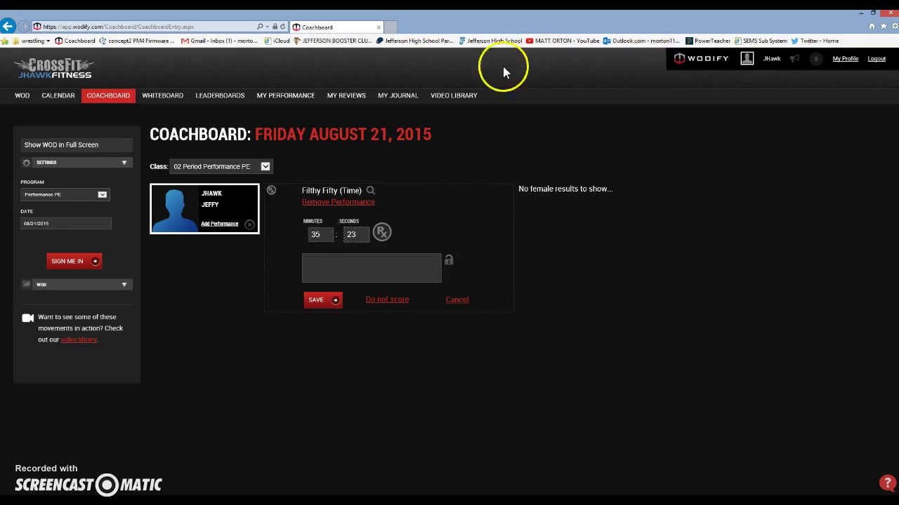
# Add the note 'Body rows' to the score and save it.
pyautogui.click(328, 260)
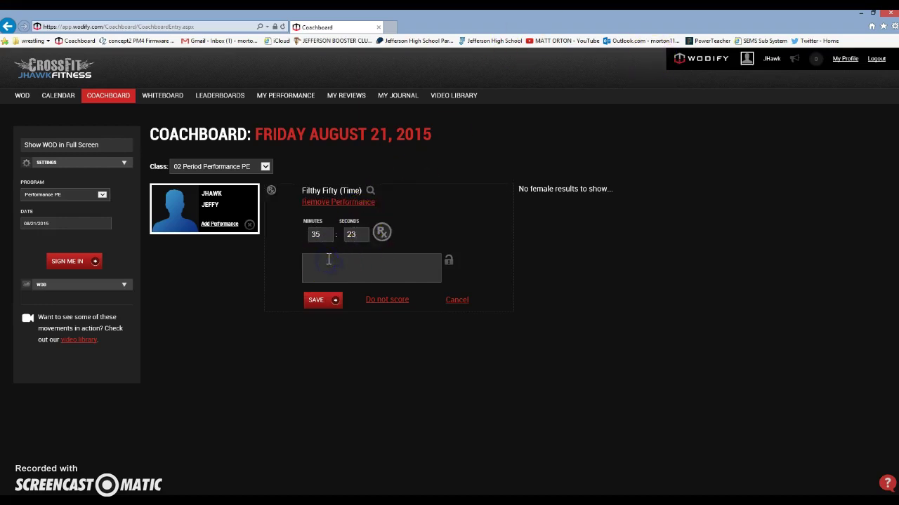
pyautogui.click(345, 261)
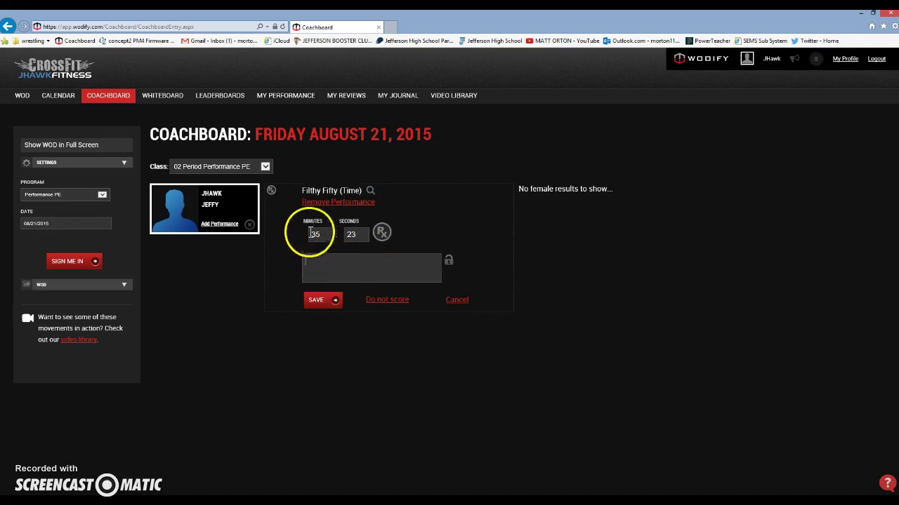
pyautogui.click(344, 191)
pyautogui.click(344, 193)
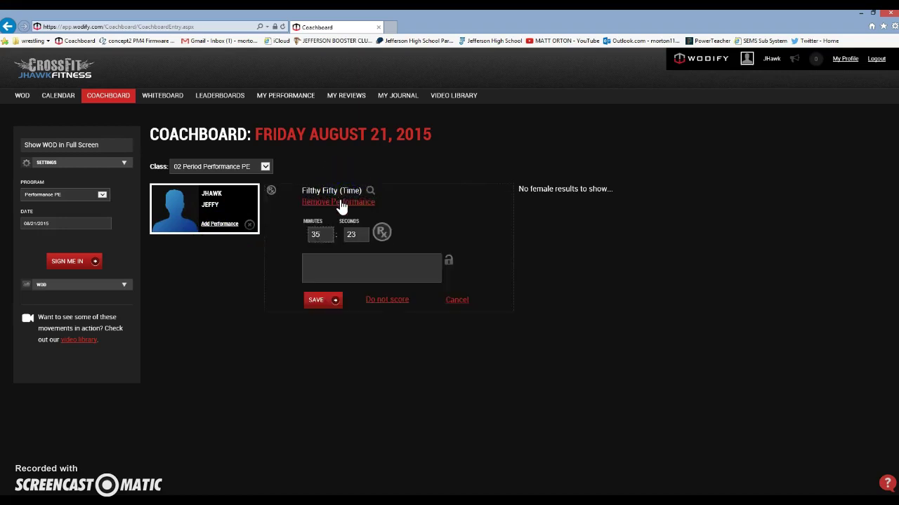
pyautogui.click(333, 260)
pyautogui.write('Body rows')
pyautogui.click(316, 300)
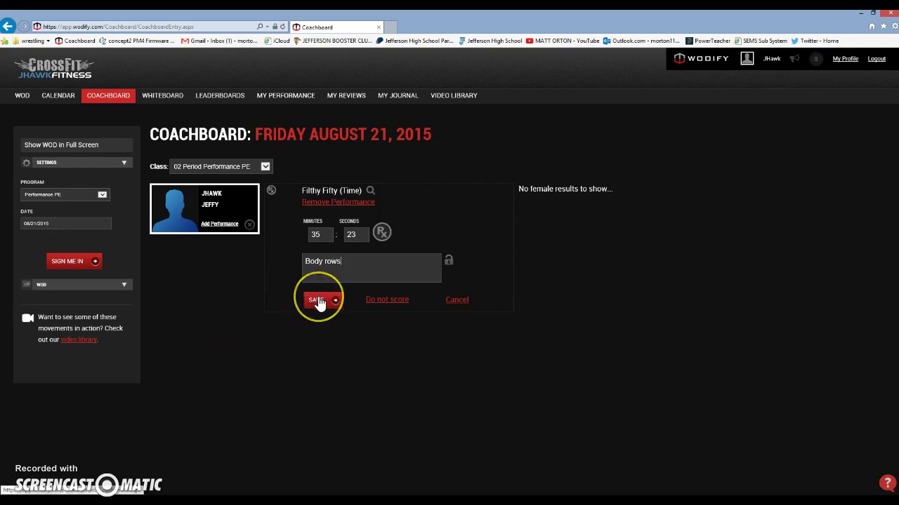